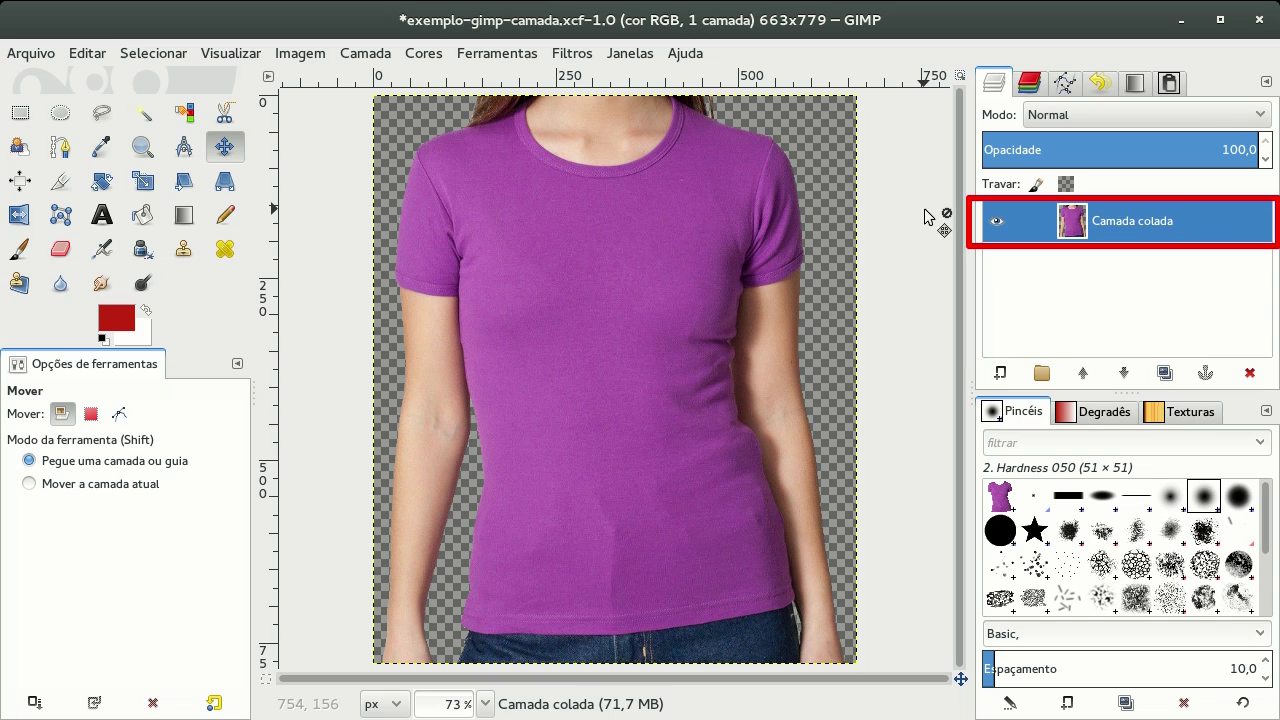
Rename the photo layer to 'background' and select the shirt from its opaque area
{"action": "double_click", "coordinate": [1138, 225]}
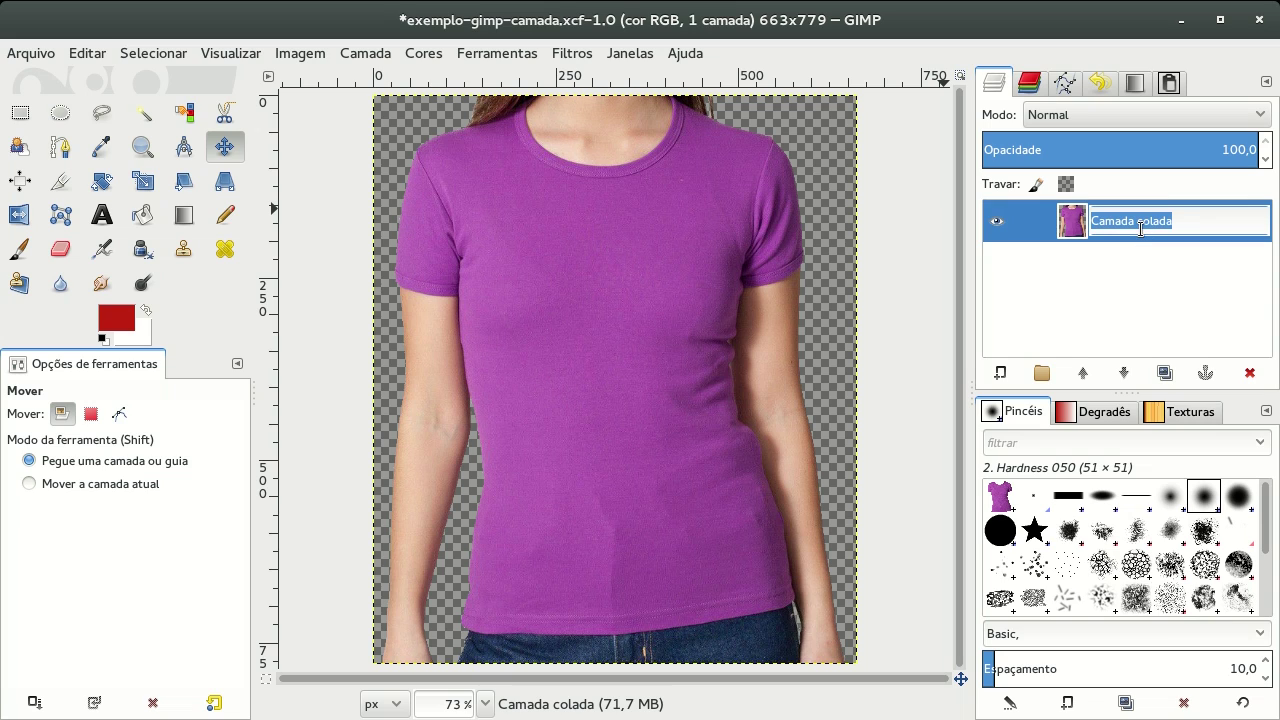
{"action": "type", "text": "background"}
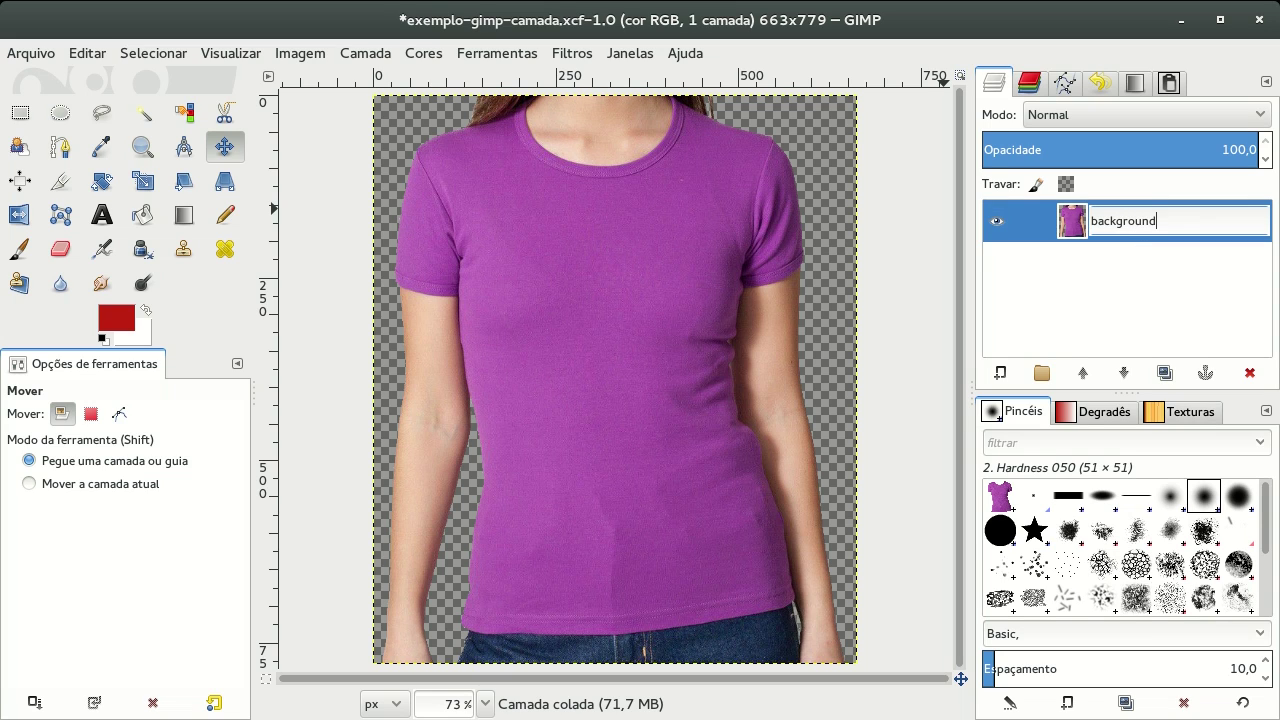
{"action": "key", "text": "Return"}
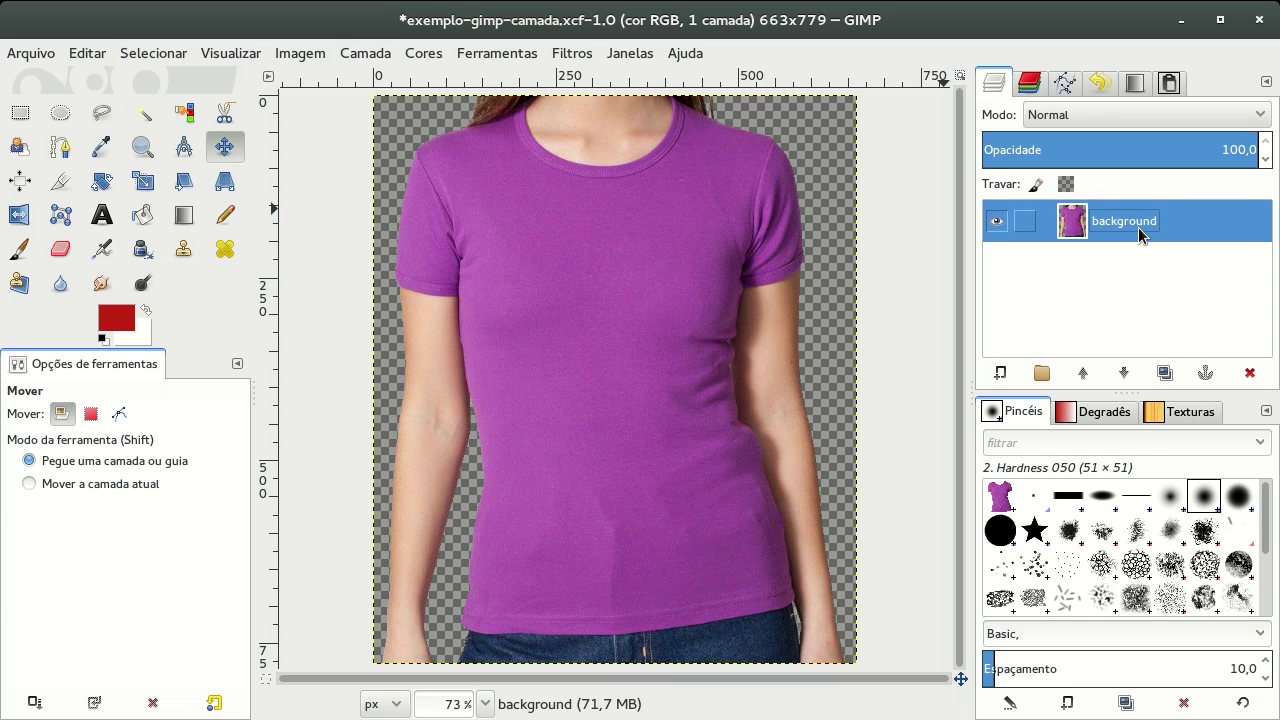
{"action": "left_click", "coordinate": [652, 259]}
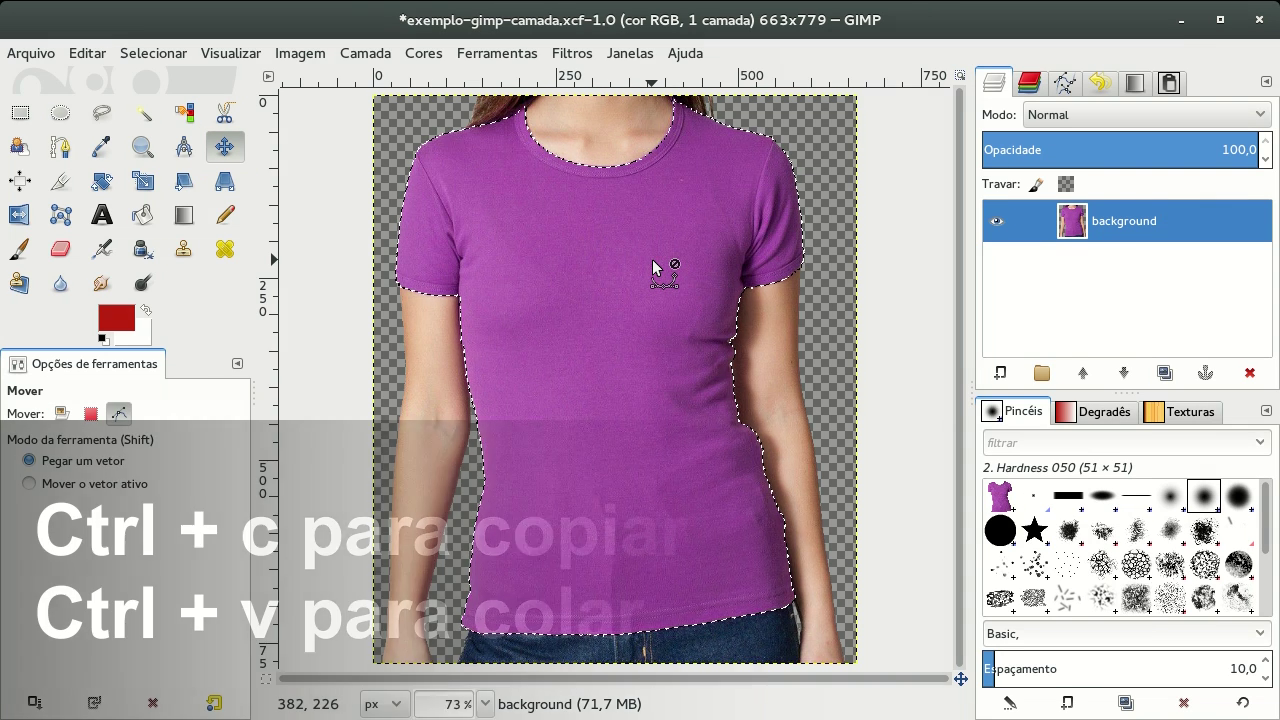
{"action": "key", "text": "ctrl+c"}
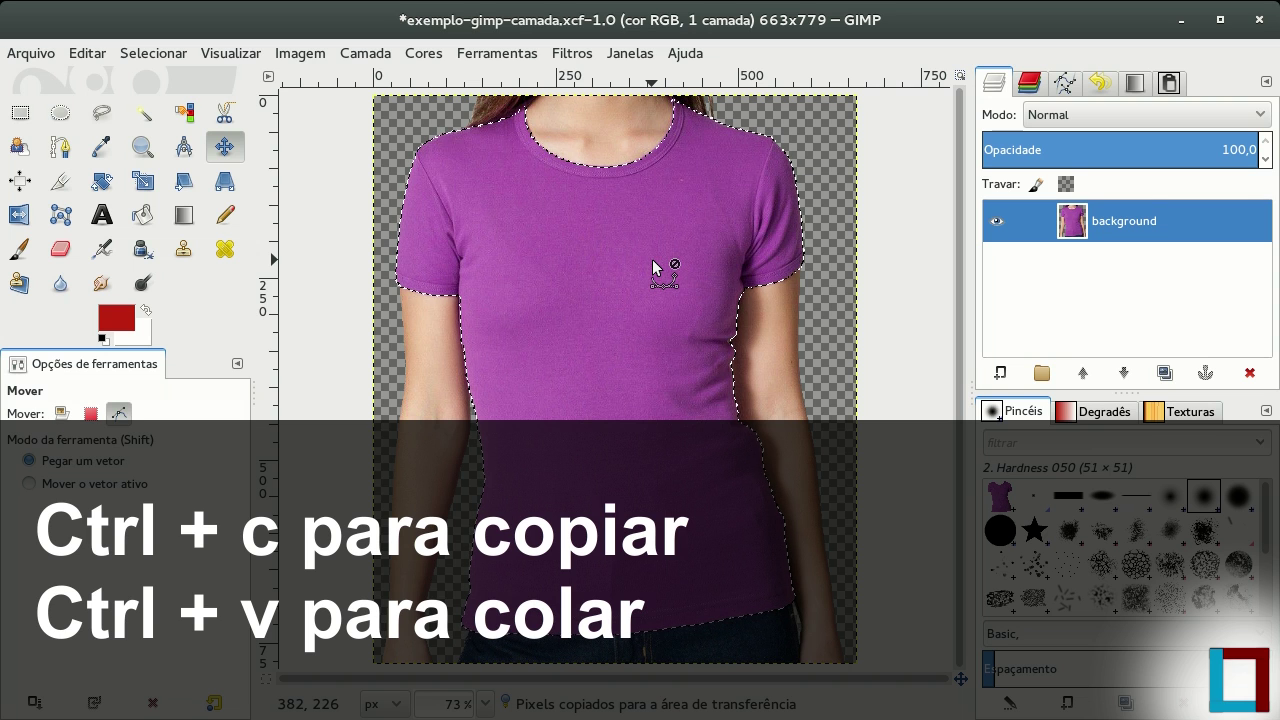
{"action": "key", "text": "ctrl+v"}
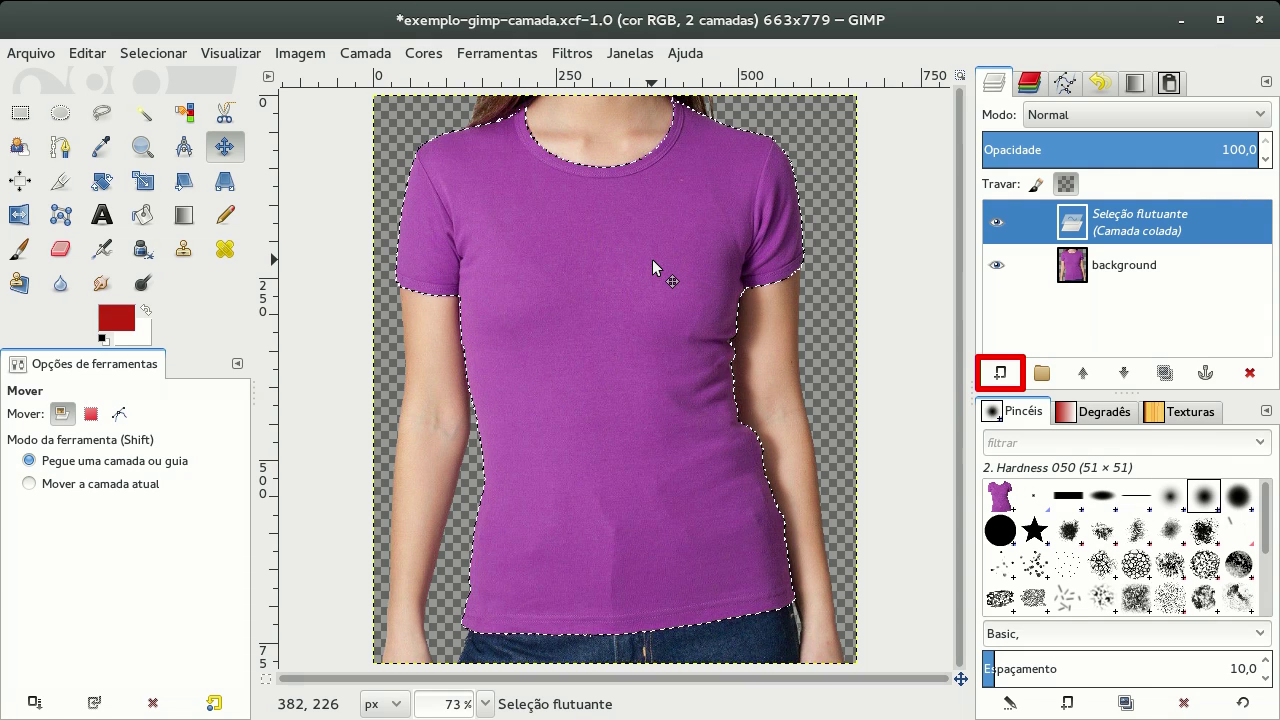
{"action": "left_click", "coordinate": [1001, 373]}
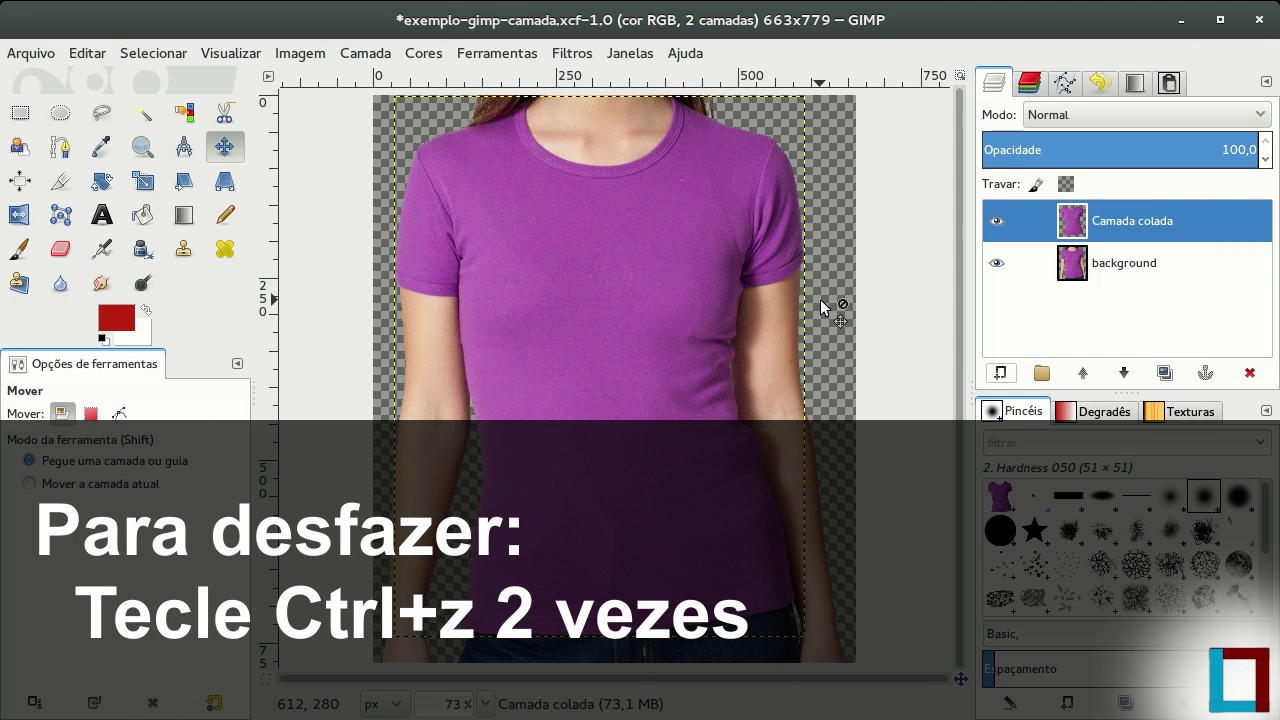
{"action": "key", "text": "ctrl+z"}
{"action": "key", "text": "ctrl+z"}
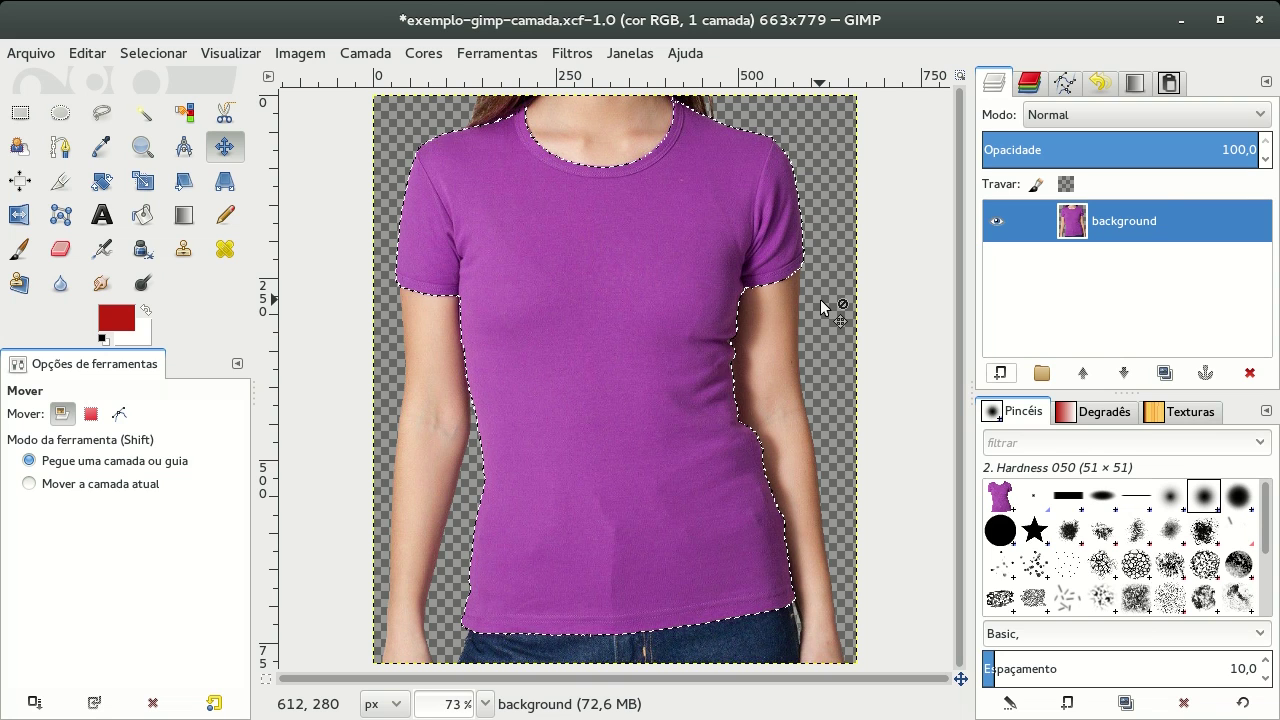
Paste a copy of the shirt onto a new 'Camada colada' layer and reset default colours
{"action": "key", "text": "ctrl+c"}
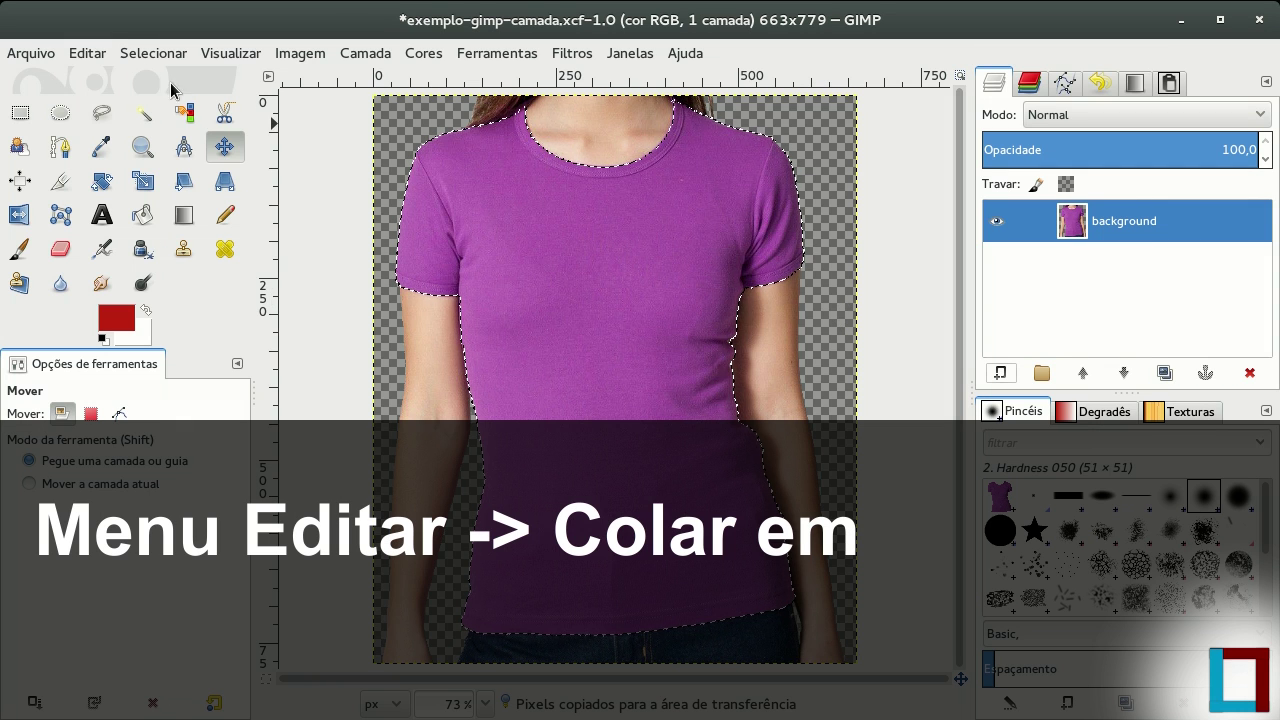
{"action": "left_click", "coordinate": [87, 53]}
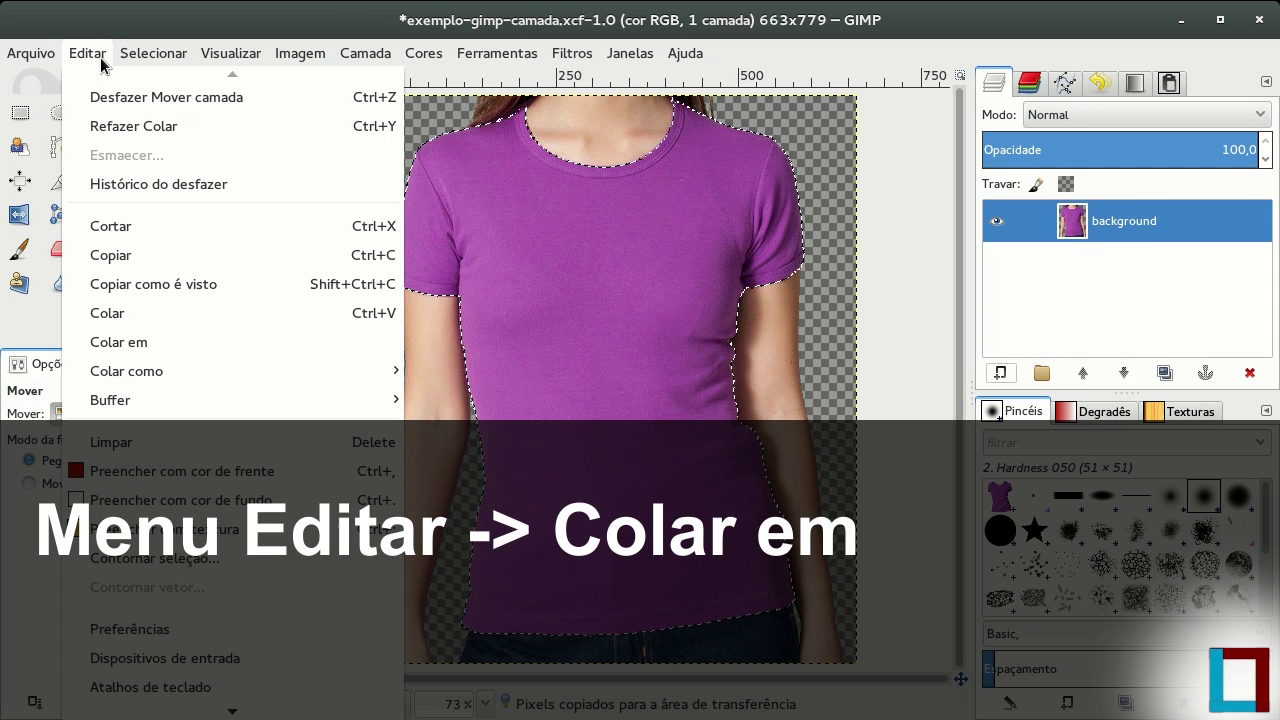
{"action": "left_click", "coordinate": [117, 348]}
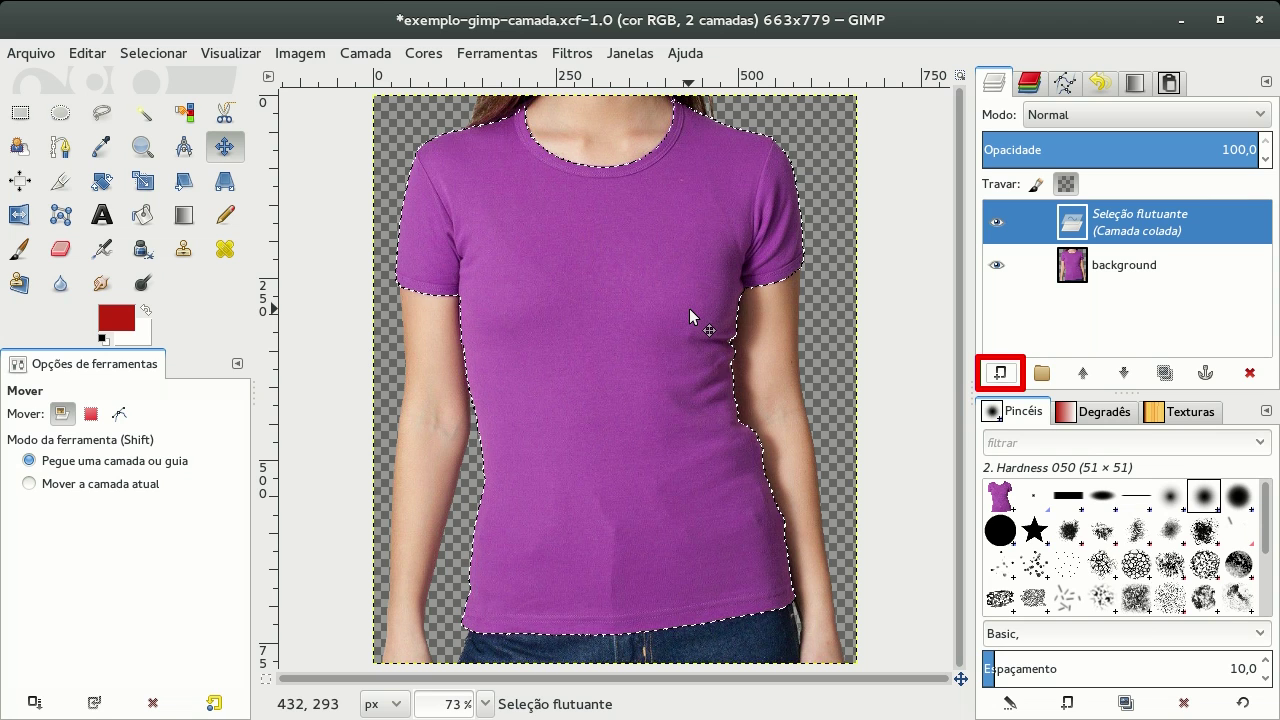
{"action": "left_click", "coordinate": [1003, 372]}
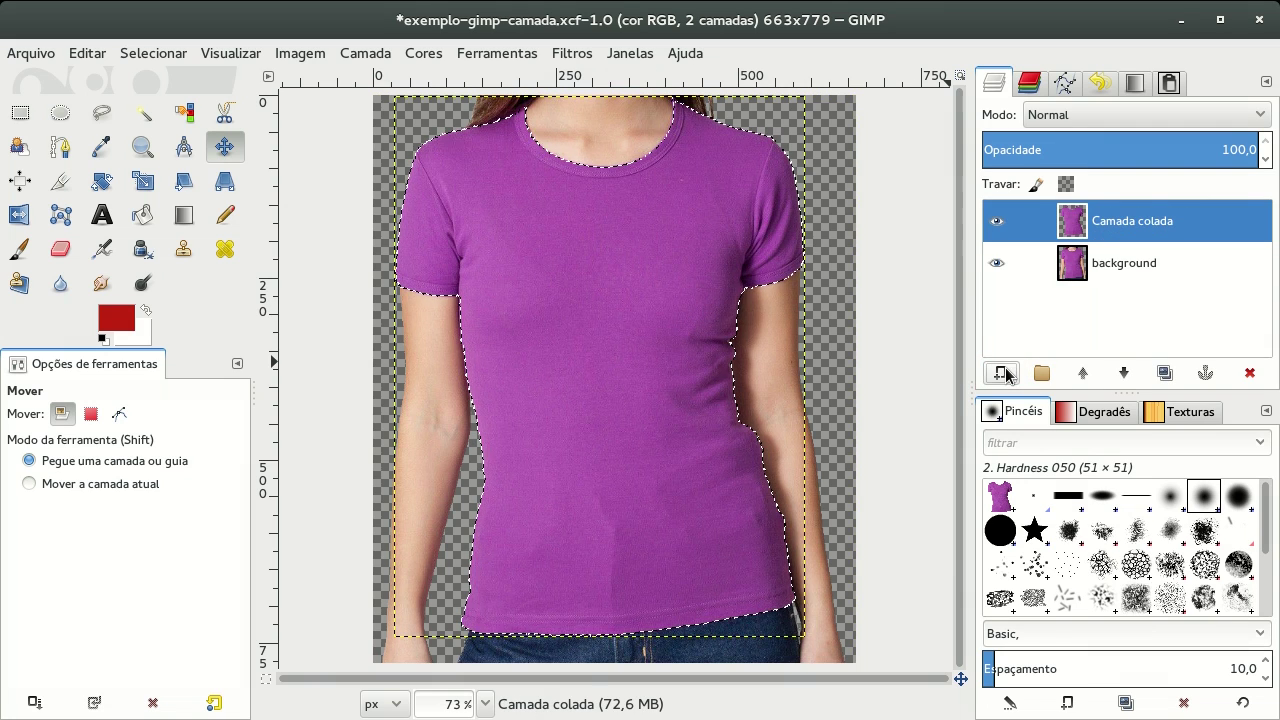
{"action": "key", "text": "d"}
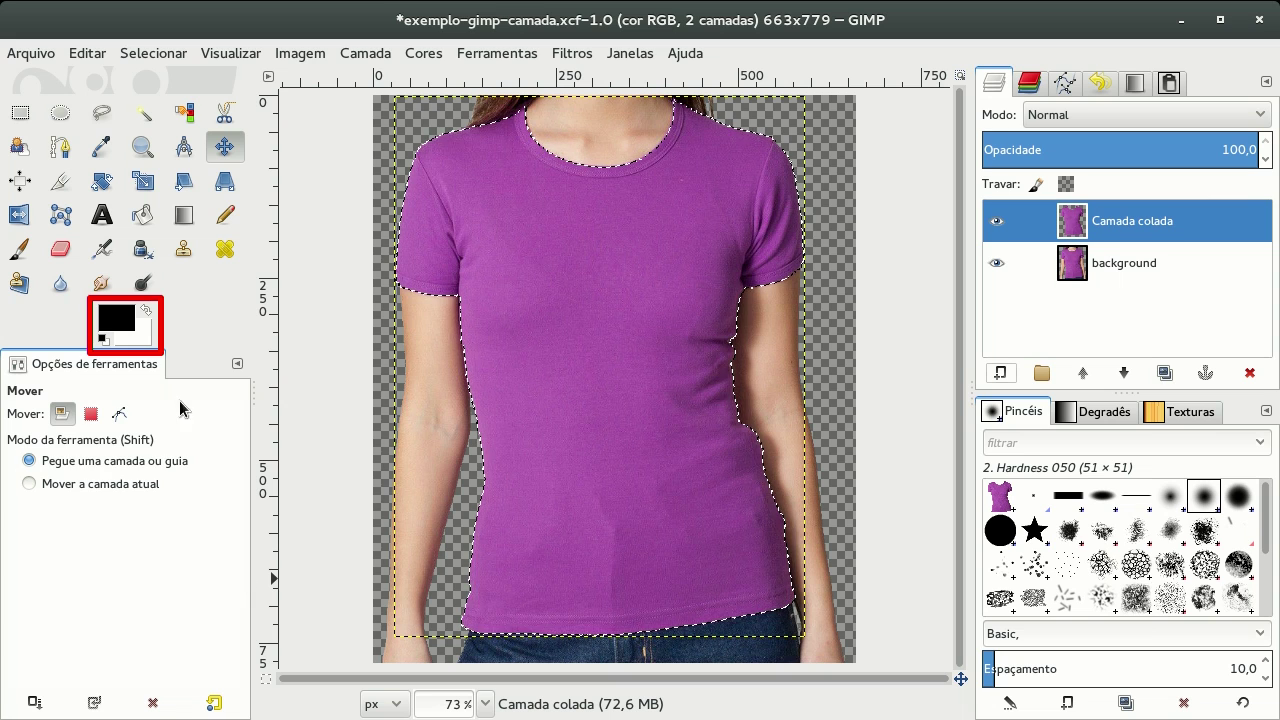
Set the foreground colour to red with hex value db0f0f
{"action": "left_click", "coordinate": [113, 320]}
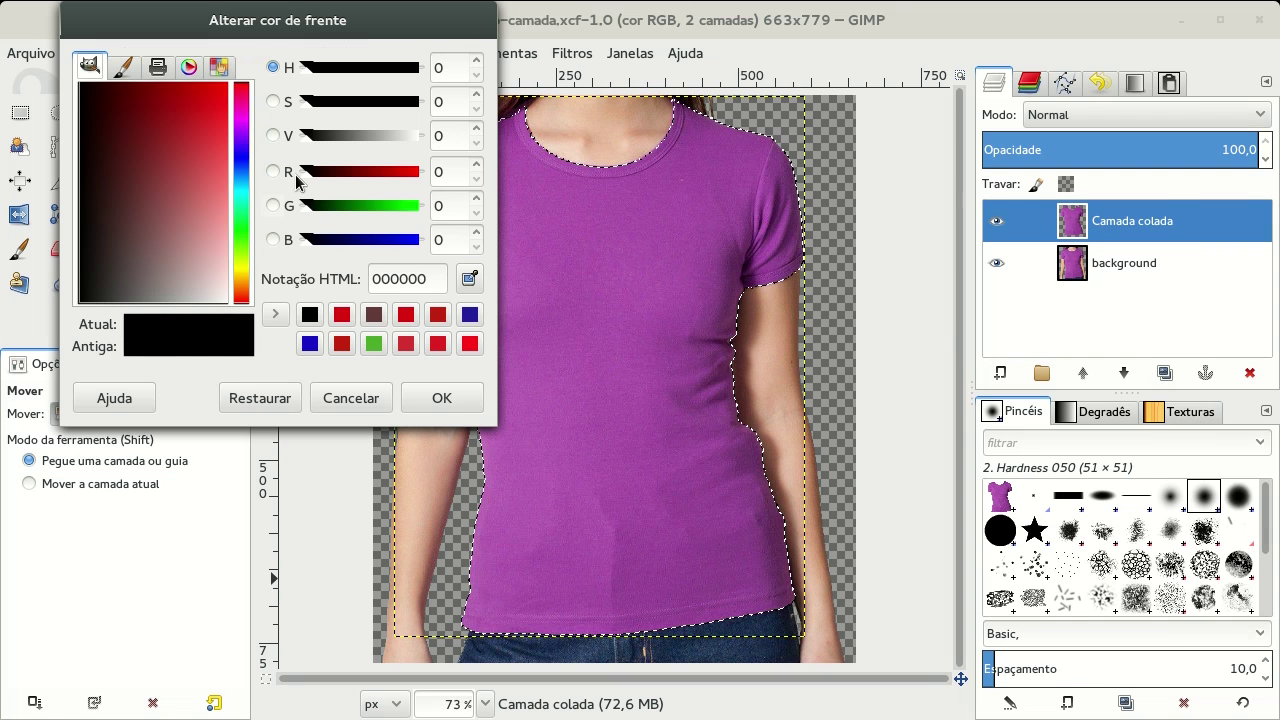
{"action": "left_click_drag", "start_coordinate": [186, 128], "coordinate": [212, 117]}
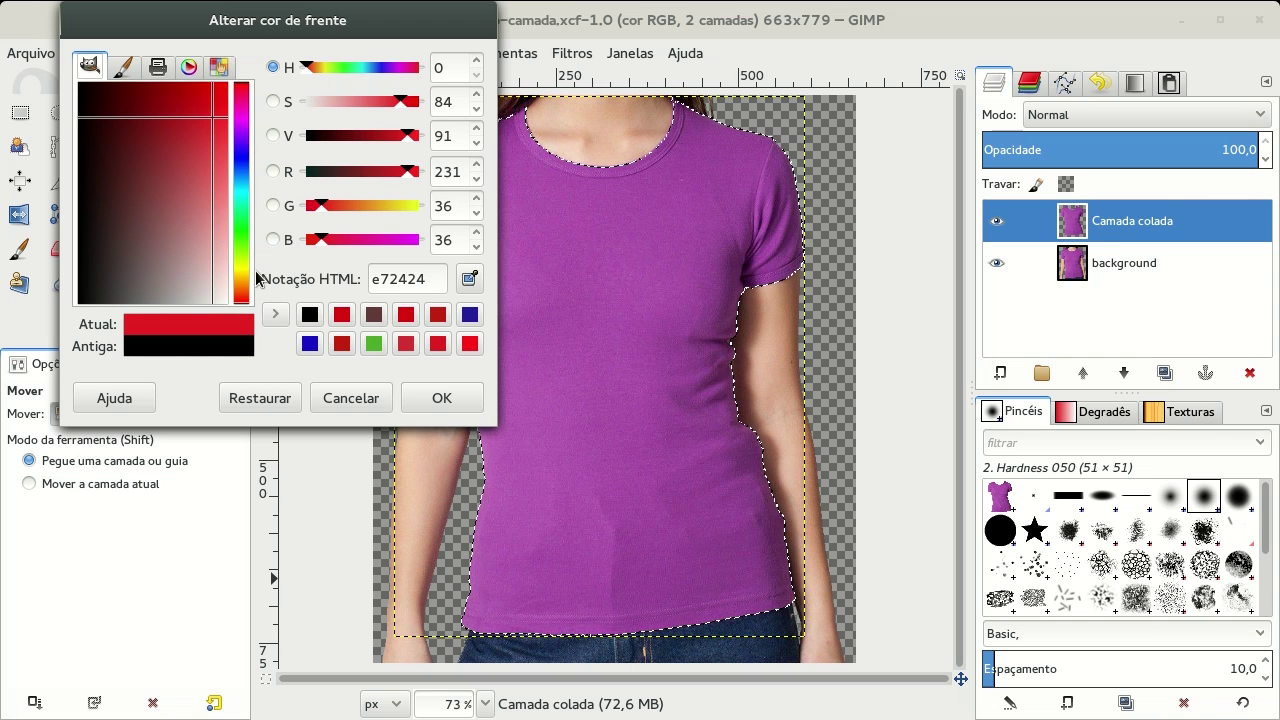
{"action": "triple_click", "coordinate": [433, 279]}
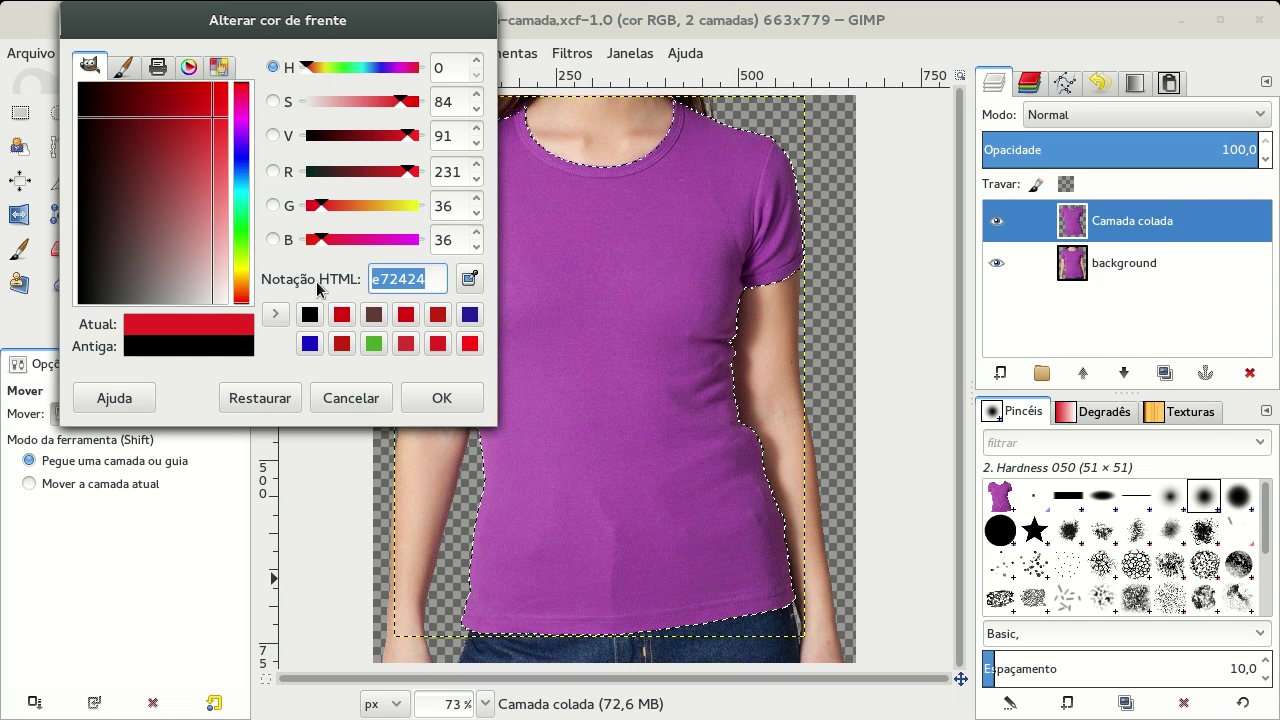
{"action": "type", "text": "db0f0f"}
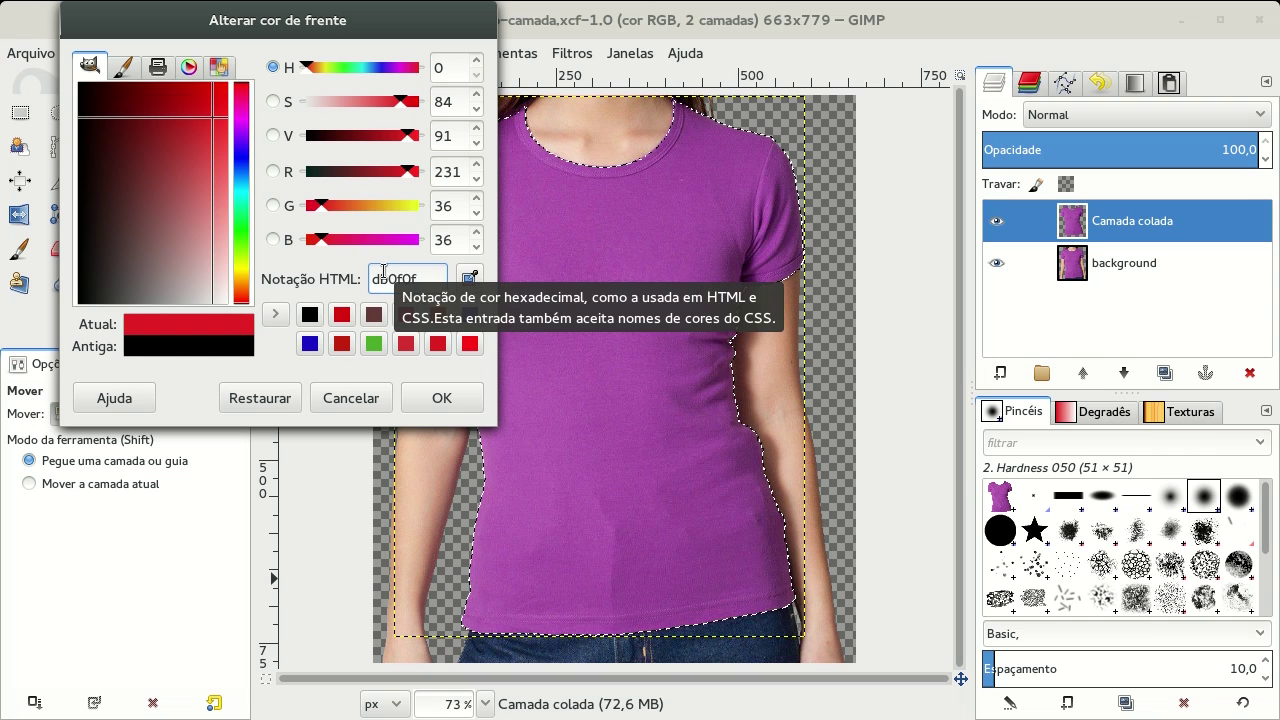
{"action": "key", "text": "Return"}
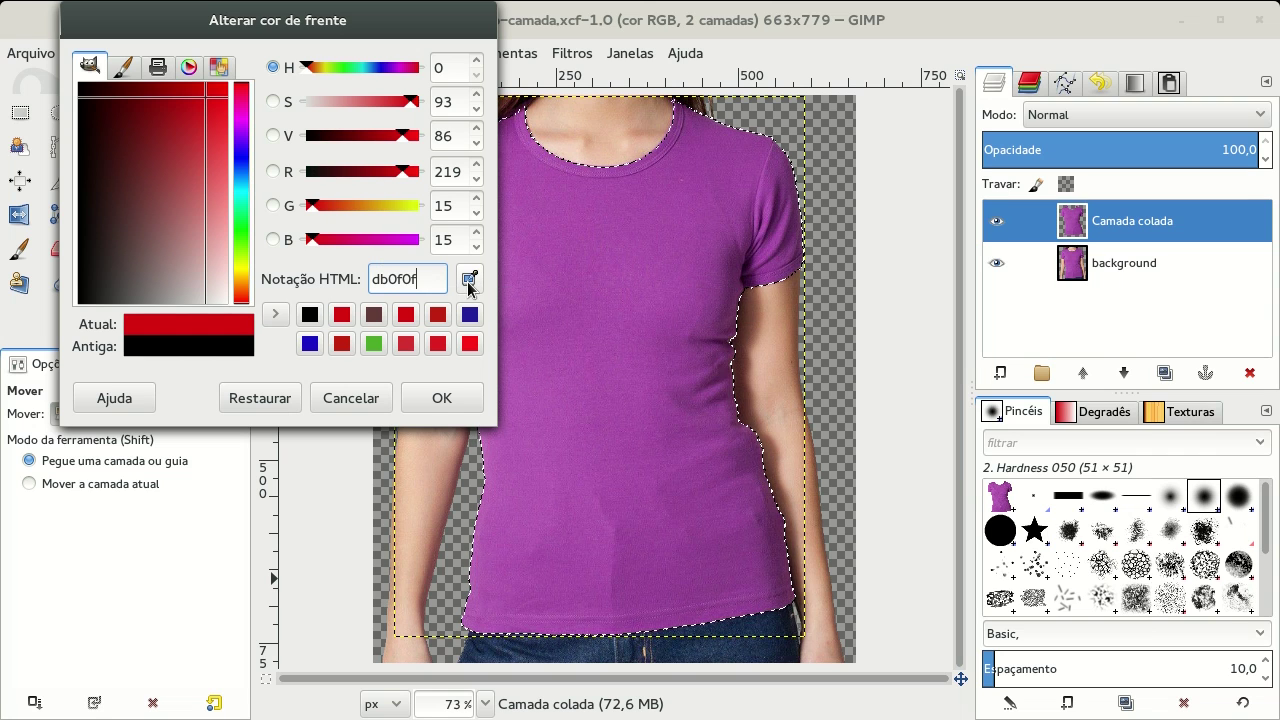
{"action": "left_click", "coordinate": [443, 398]}
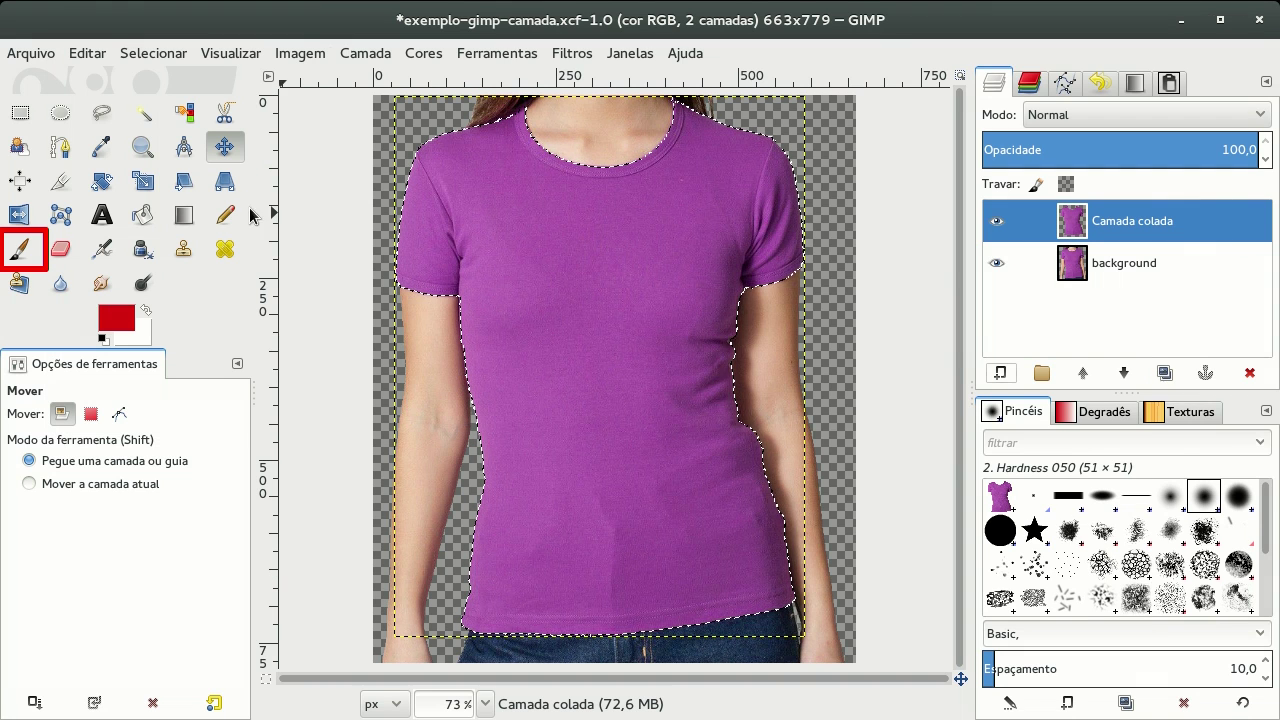
Hide the background layer and paint the shirt solid red with a brush of about 129
{"action": "left_click", "coordinate": [23, 257]}
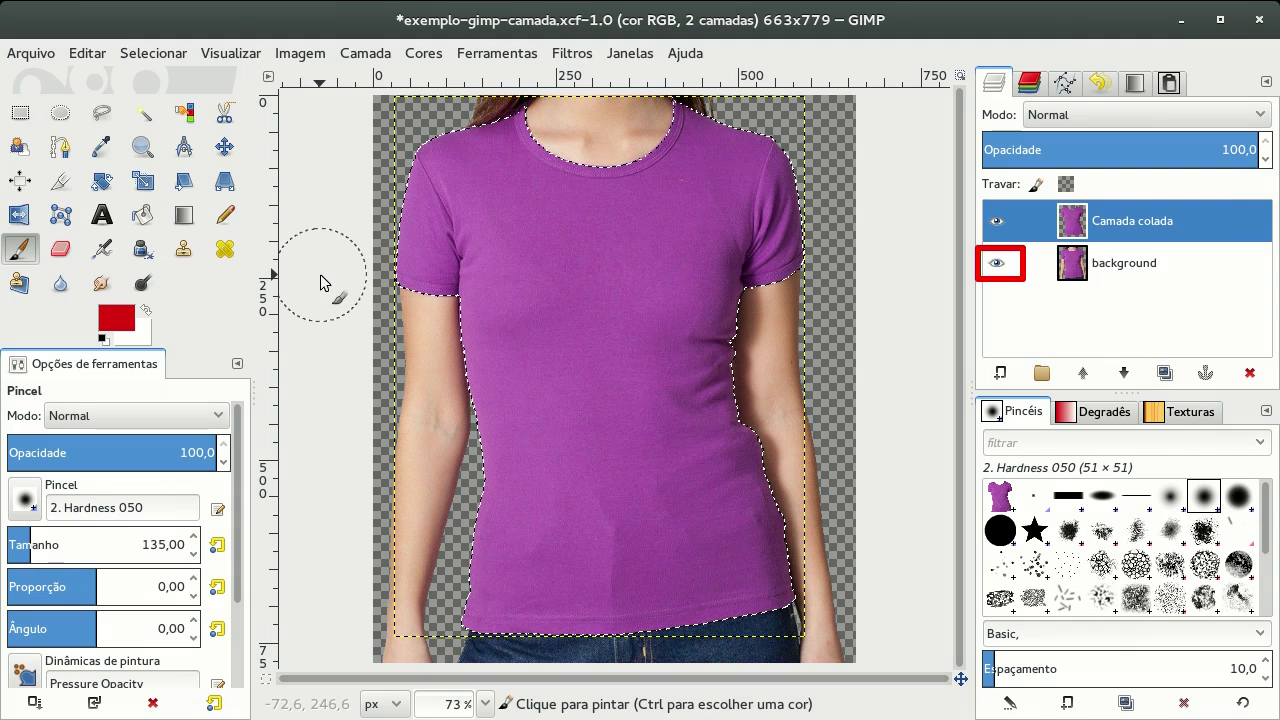
{"action": "left_click", "coordinate": [995, 264]}
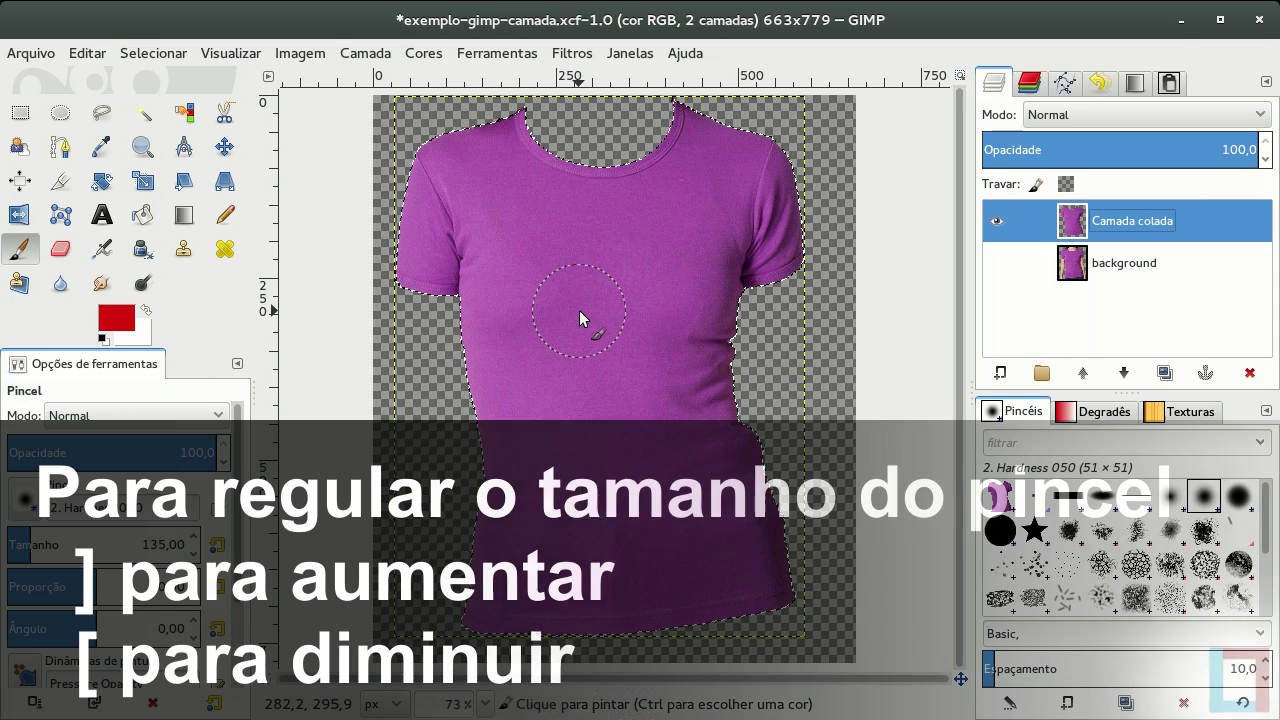
{"action": "key", "text": "bracketright"}
{"action": "key", "text": "bracketright"}
{"action": "key", "text": "bracketright"}
{"action": "key", "text": "bracketright"}
{"action": "key", "text": "bracketright"}
{"action": "key", "text": "bracketright"}
{"action": "key", "text": "bracketright"}
{"action": "key", "text": "bracketright"}
{"action": "key", "text": "bracketright"}
{"action": "key", "text": "bracketright"}
{"action": "key", "text": "bracketright"}
{"action": "key", "text": "bracketright"}
{"action": "key", "text": "bracketright"}
{"action": "key", "text": "bracketleft"}
{"action": "key", "text": "bracketleft"}
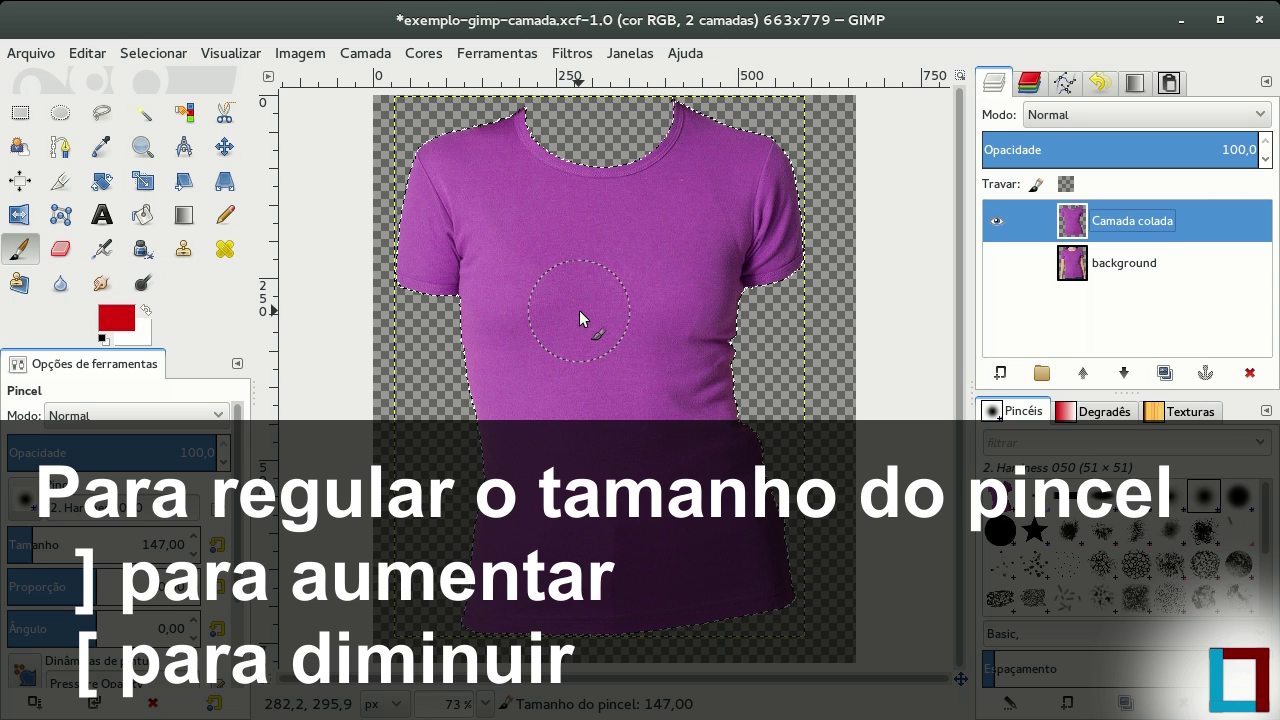
{"action": "key", "text": "bracketleft"}
{"action": "key", "text": "bracketleft"}
{"action": "key", "text": "bracketleft"}
{"action": "key", "text": "bracketleft"}
{"action": "key", "text": "bracketleft"}
{"action": "key", "text": "bracketleft"}
{"action": "key", "text": "bracketleft"}
{"action": "key", "text": "bracketleft"}
{"action": "key", "text": "bracketleft"}
{"action": "key", "text": "bracketleft"}
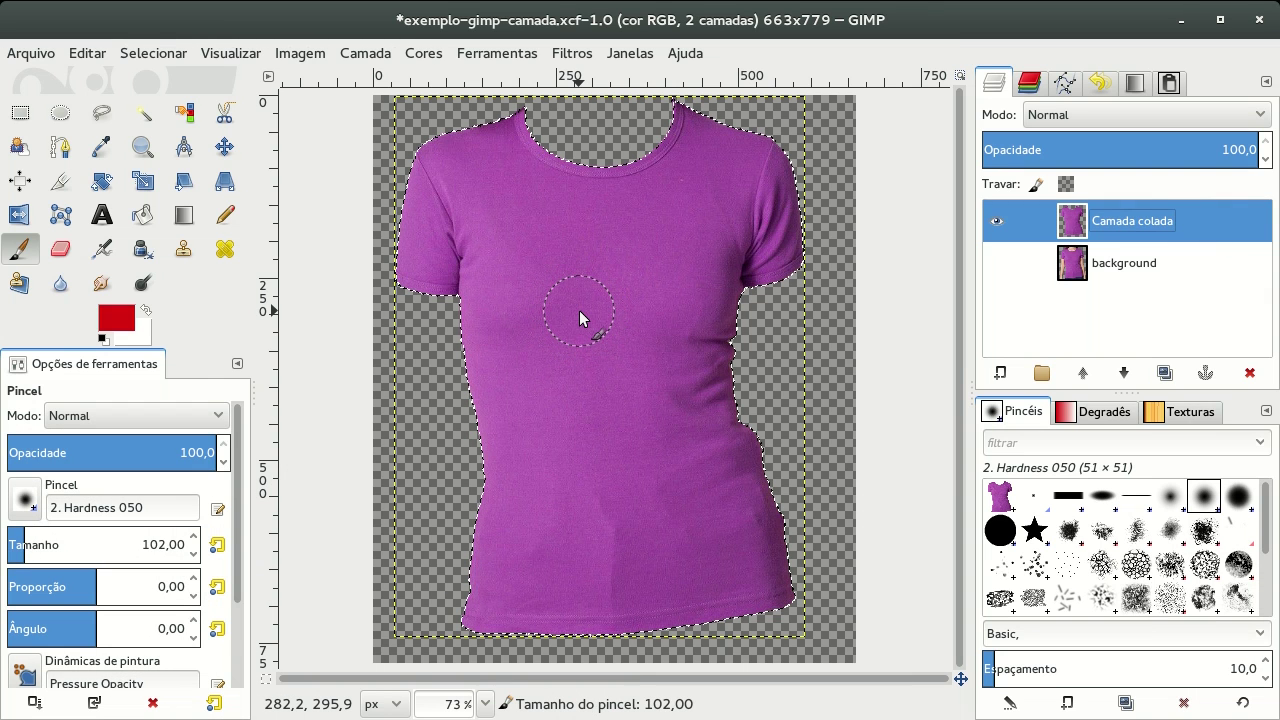
{"action": "key", "text": "bracketright"}
{"action": "key", "text": "bracketright"}
{"action": "key", "text": "bracketright"}
{"action": "key", "text": "bracketright"}
{"action": "key", "text": "bracketright"}
{"action": "key", "text": "bracketright"}
{"action": "left_click", "coordinate": [486, 226]}
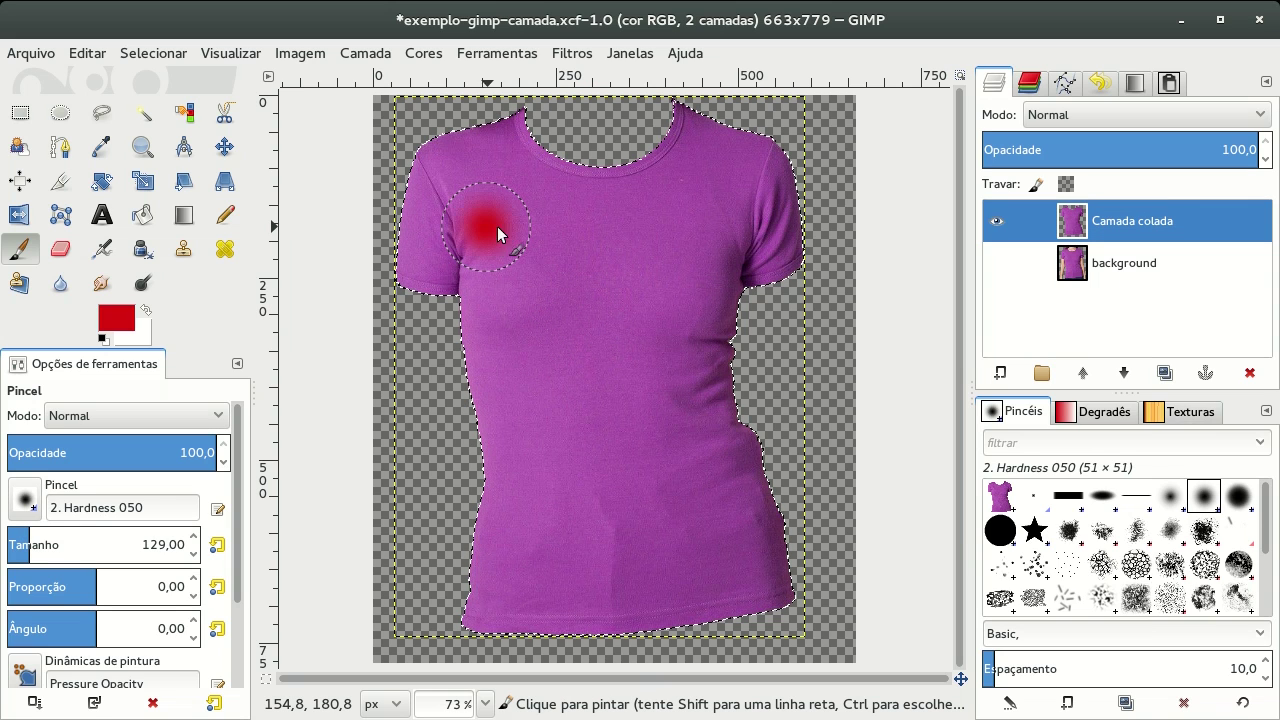
{"action": "mouse_move", "coordinate": [483, 209]}
{"action": "left_mouse_down"}
{"action": "mouse_move", "coordinate": [530, 227]}
{"action": "mouse_move", "coordinate": [484, 171]}
{"action": "mouse_move", "coordinate": [510, 130]}
{"action": "mouse_move", "coordinate": [443, 187]}
{"action": "mouse_move", "coordinate": [432, 305]}
{"action": "mouse_move", "coordinate": [409, 177]}
{"action": "mouse_move", "coordinate": [585, 213]}
{"action": "mouse_move", "coordinate": [718, 130]}
{"action": "mouse_move", "coordinate": [789, 264]}
{"action": "mouse_move", "coordinate": [663, 171]}
{"action": "mouse_move", "coordinate": [731, 251]}
{"action": "mouse_move", "coordinate": [409, 349]}
{"action": "mouse_move", "coordinate": [699, 180]}
{"action": "mouse_move", "coordinate": [480, 215]}
{"action": "mouse_move", "coordinate": [511, 333]}
{"action": "mouse_move", "coordinate": [690, 514]}
{"action": "mouse_move", "coordinate": [612, 441]}
{"action": "mouse_move", "coordinate": [623, 361]}
{"action": "mouse_move", "coordinate": [550, 264]}
{"action": "left_mouse_up"}
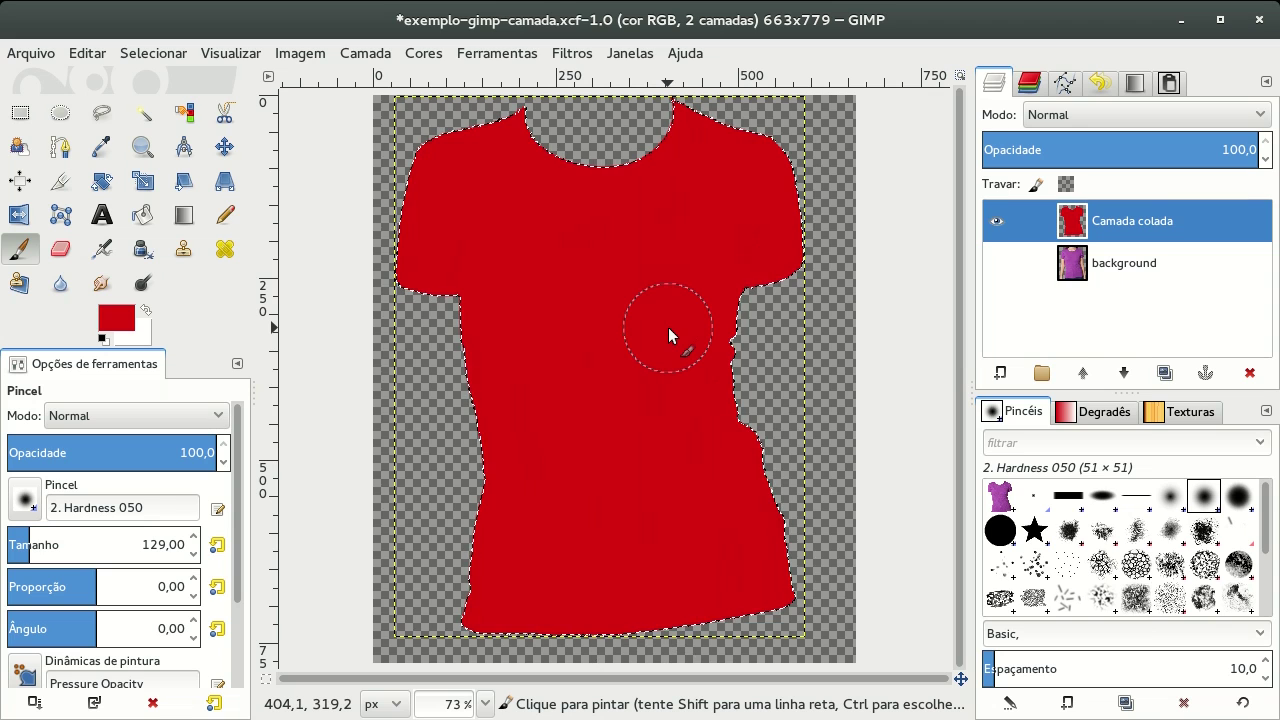
Rename 'Camada colada' to 'vermelho' and show the background layer again
{"action": "double_click", "coordinate": [1146, 224]}
{"action": "type", "text": "vermelho"}
{"action": "key", "text": "Return"}
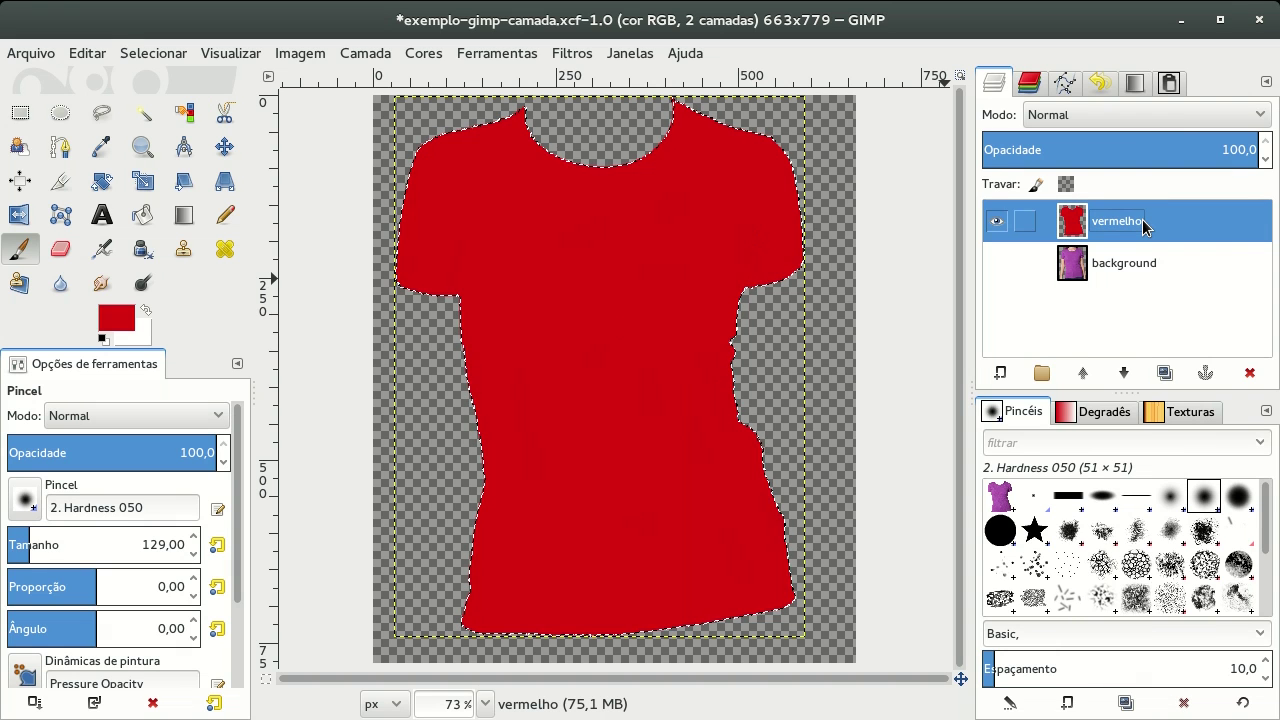
{"action": "left_click", "coordinate": [997, 263]}
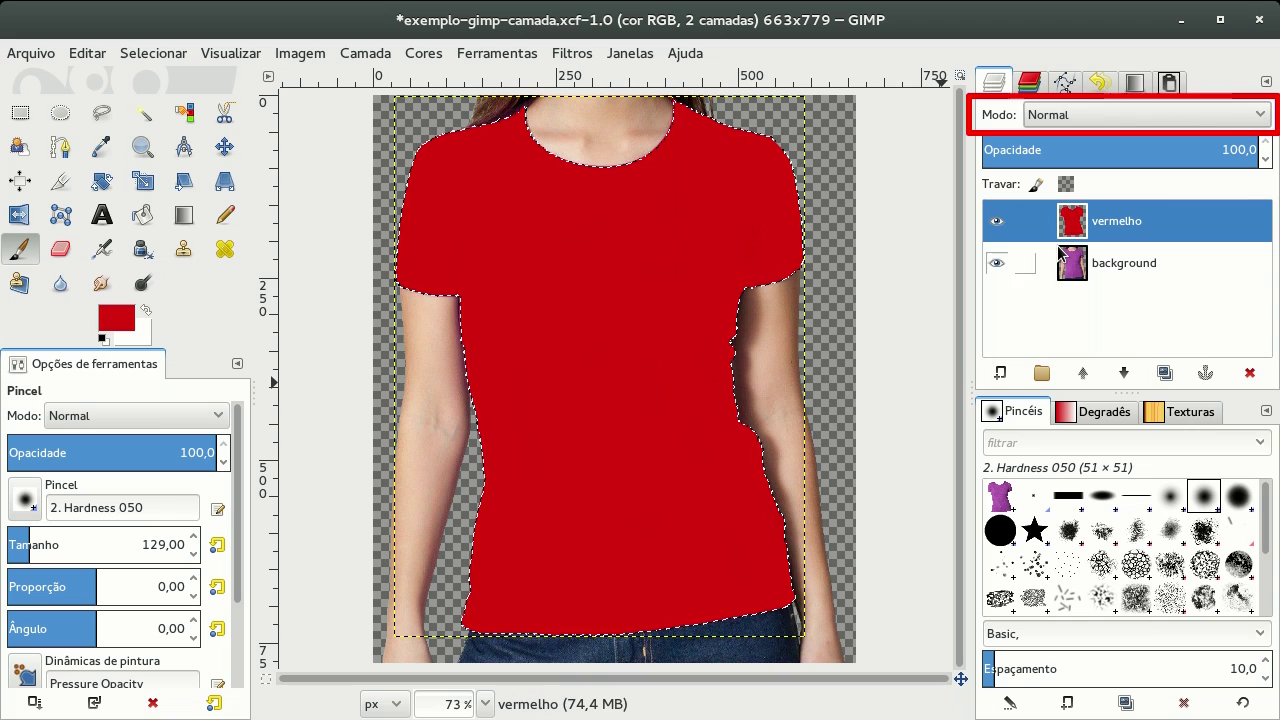
Set the vermelho layer to Super-exposição mode at 94,9 opacity
{"action": "left_click", "coordinate": [1198, 116]}
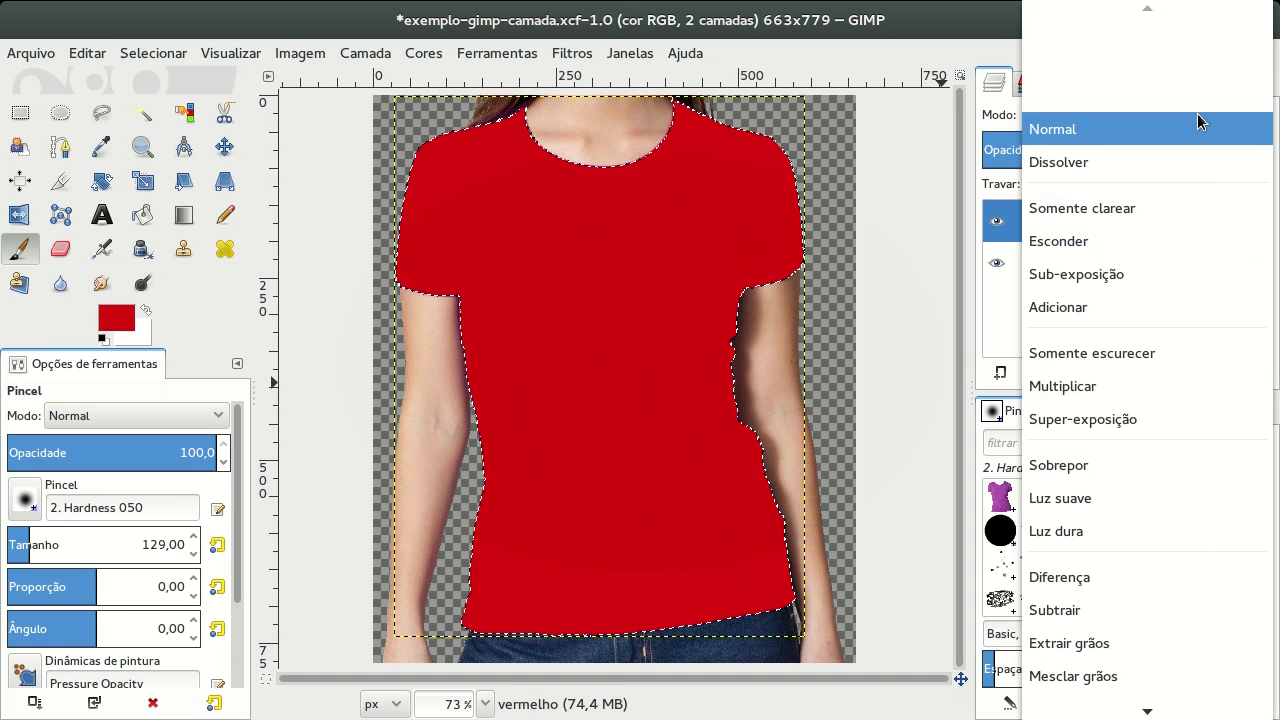
{"action": "left_click", "coordinate": [1115, 426]}
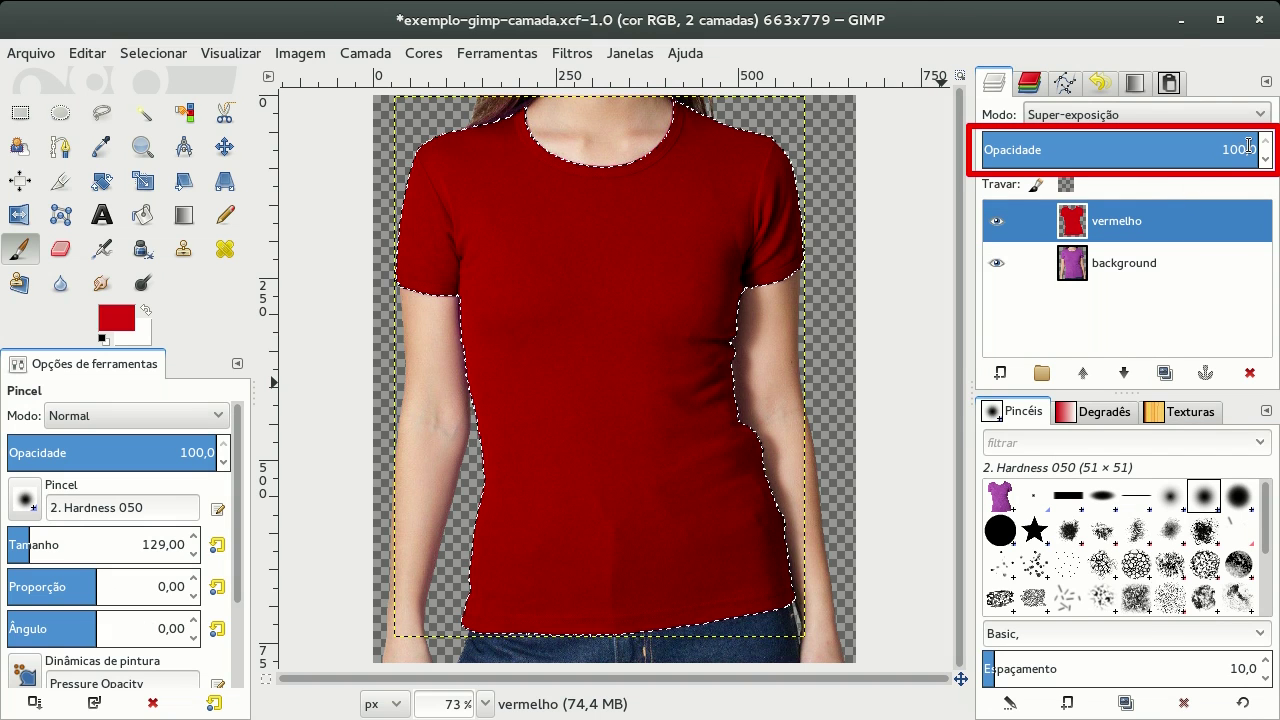
{"action": "left_click_drag", "start_coordinate": [1248, 146], "coordinate": [1245, 143]}
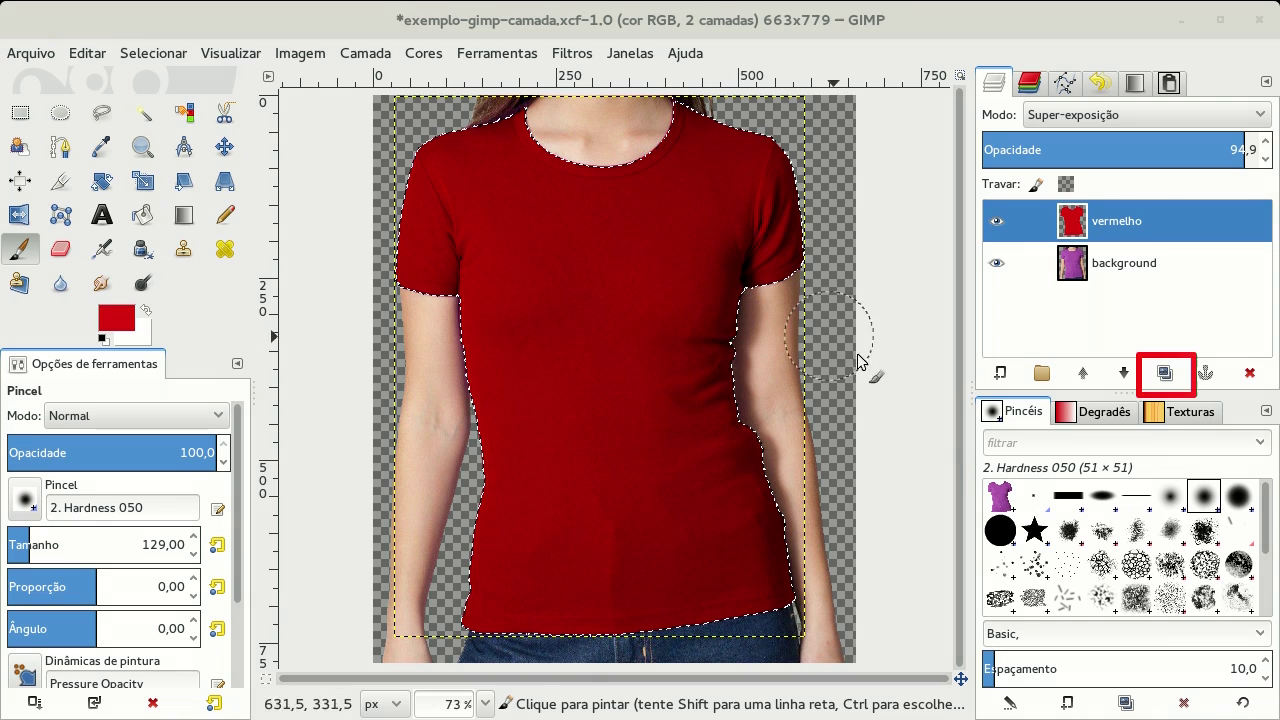
Duplicate vermelho, hide the original, and paint the copy solid blue
{"action": "left_click", "coordinate": [1163, 373]}
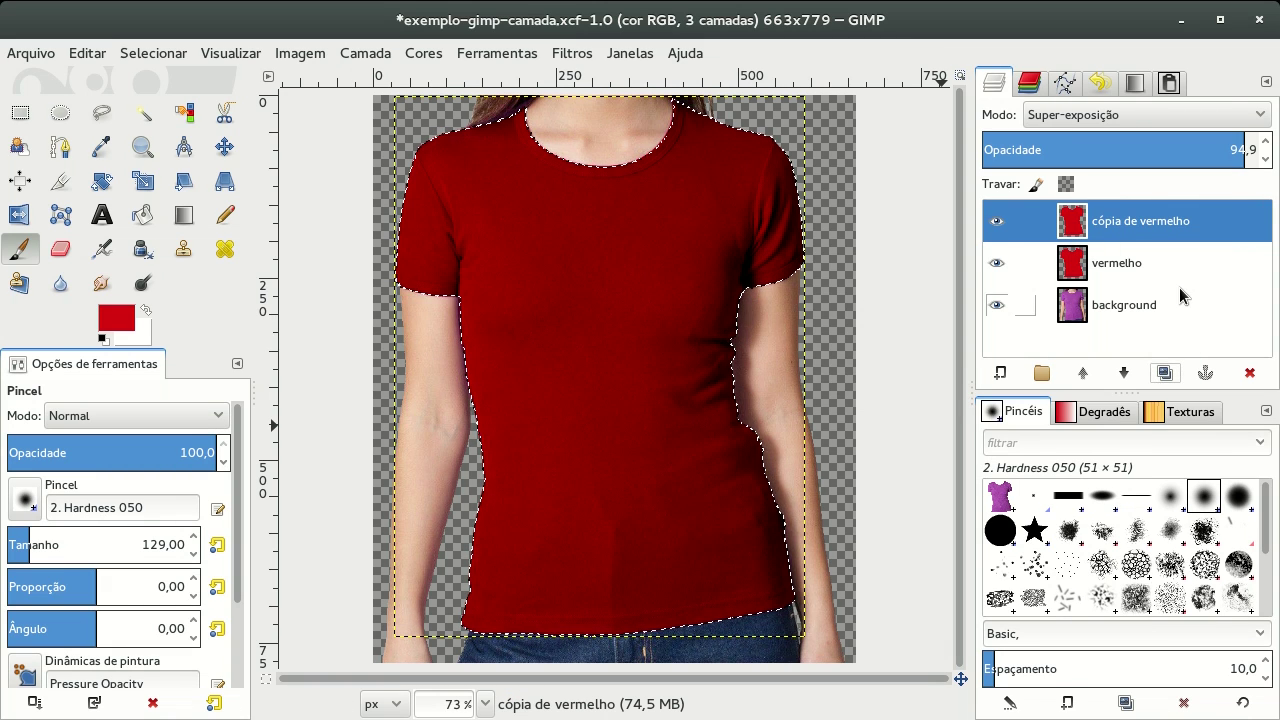
{"action": "left_click", "coordinate": [997, 264]}
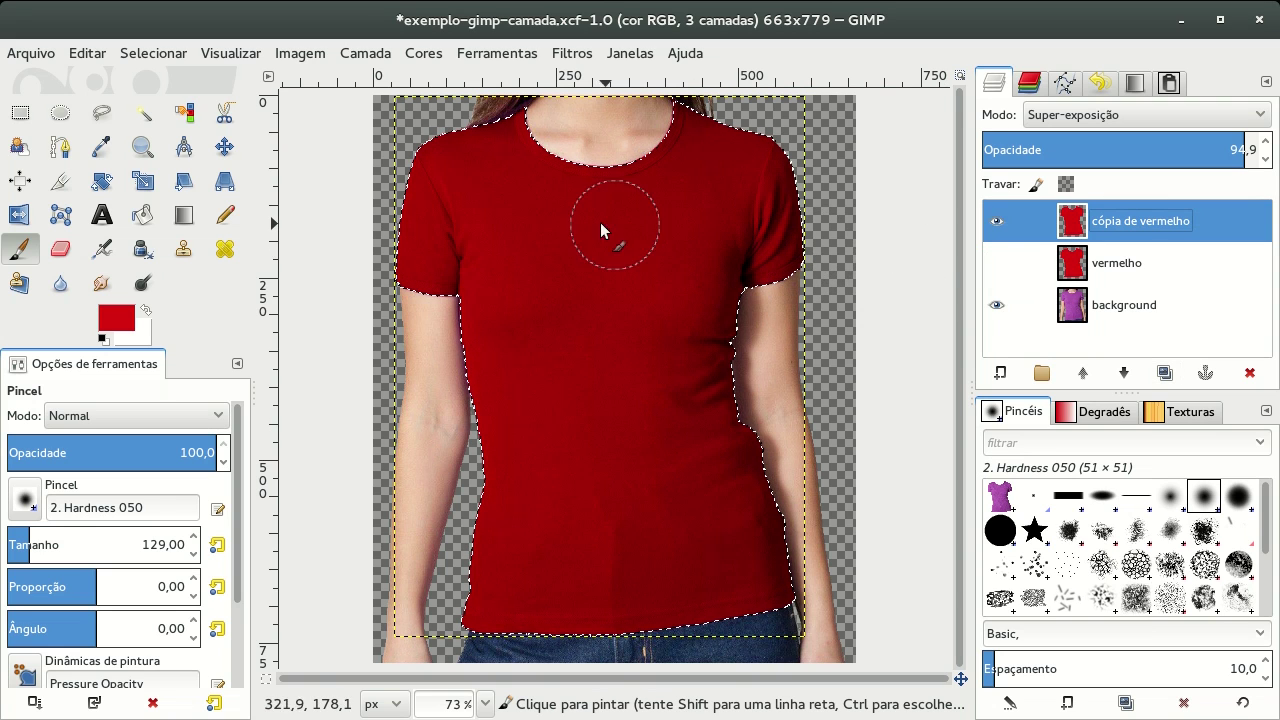
{"action": "left_click", "coordinate": [115, 322]}
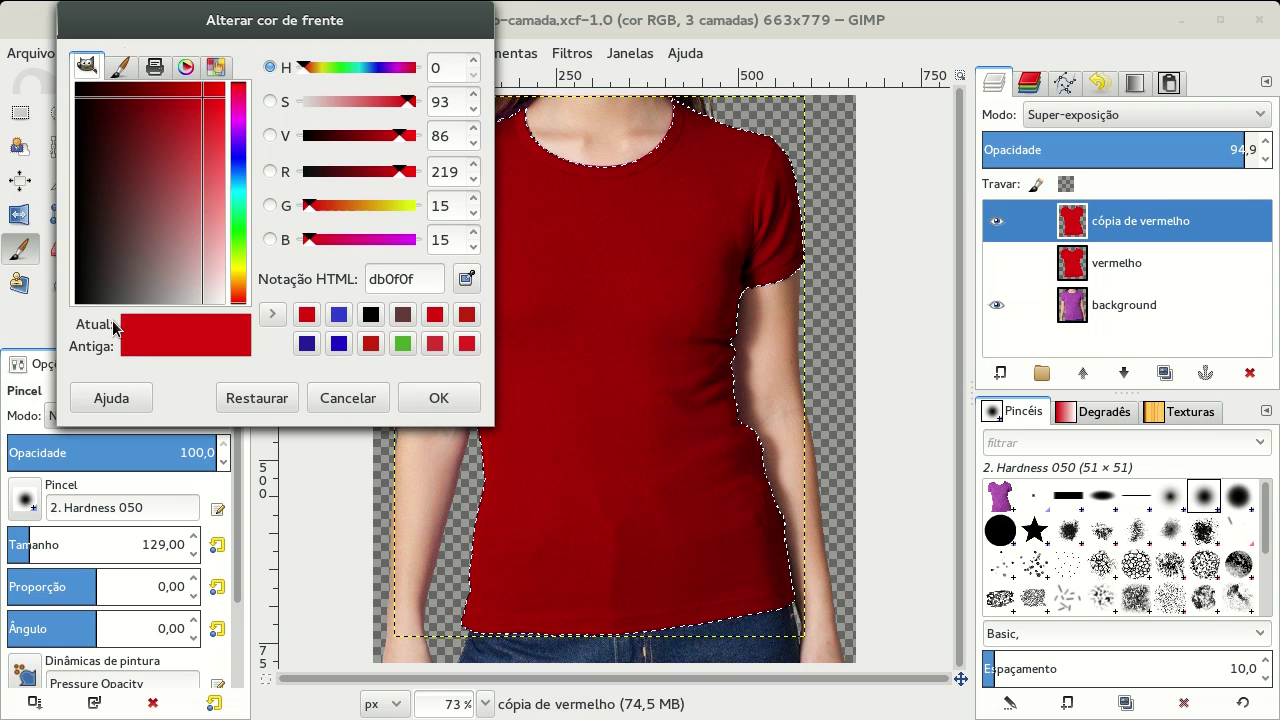
{"action": "left_click", "coordinate": [238, 176]}
{"action": "left_click", "coordinate": [203, 128]}
{"action": "left_click_drag", "start_coordinate": [203, 128], "coordinate": [188, 117]}
{"action": "left_click", "coordinate": [439, 398]}
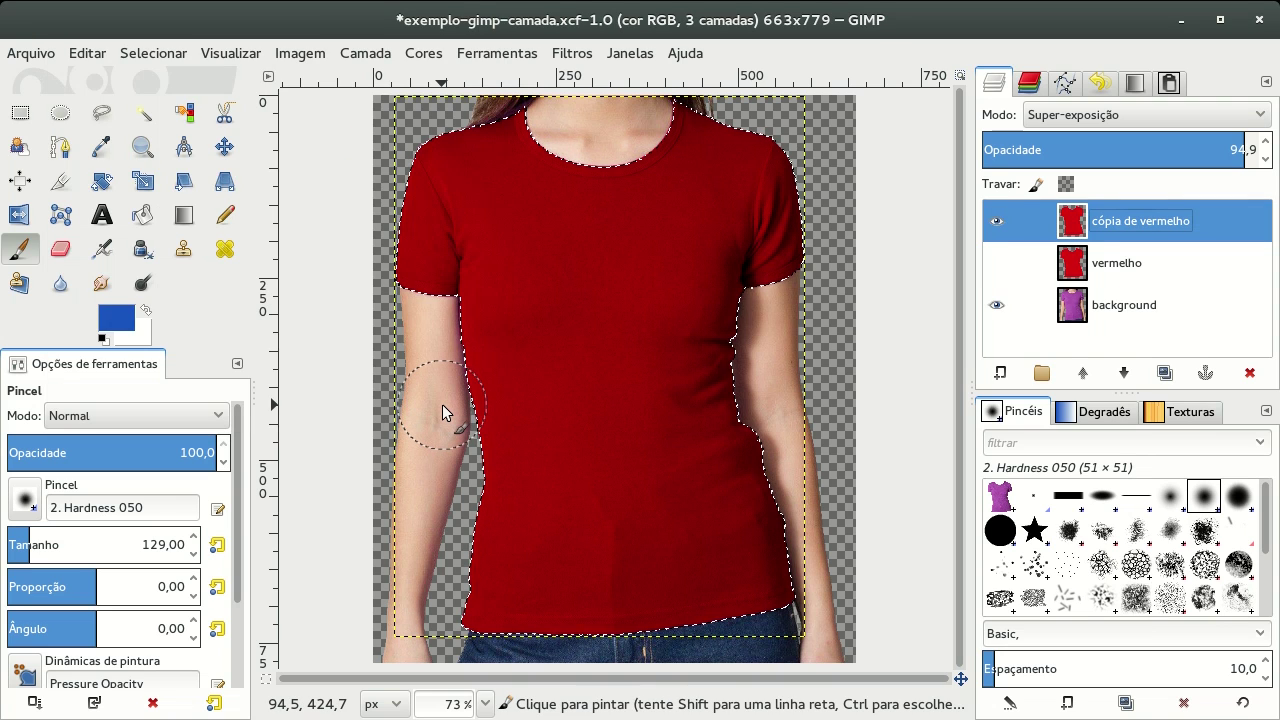
{"action": "mouse_move", "coordinate": [423, 185]}
{"action": "left_mouse_down"}
{"action": "mouse_move", "coordinate": [436, 168]}
{"action": "mouse_move", "coordinate": [412, 213]}
{"action": "mouse_move", "coordinate": [517, 163]}
{"action": "mouse_move", "coordinate": [531, 214]}
{"action": "mouse_move", "coordinate": [700, 149]}
{"action": "mouse_move", "coordinate": [518, 195]}
{"action": "mouse_move", "coordinate": [765, 359]}
{"action": "mouse_move", "coordinate": [767, 416]}
{"action": "mouse_move", "coordinate": [555, 485]}
{"action": "mouse_move", "coordinate": [643, 465]}
{"action": "left_mouse_up"}
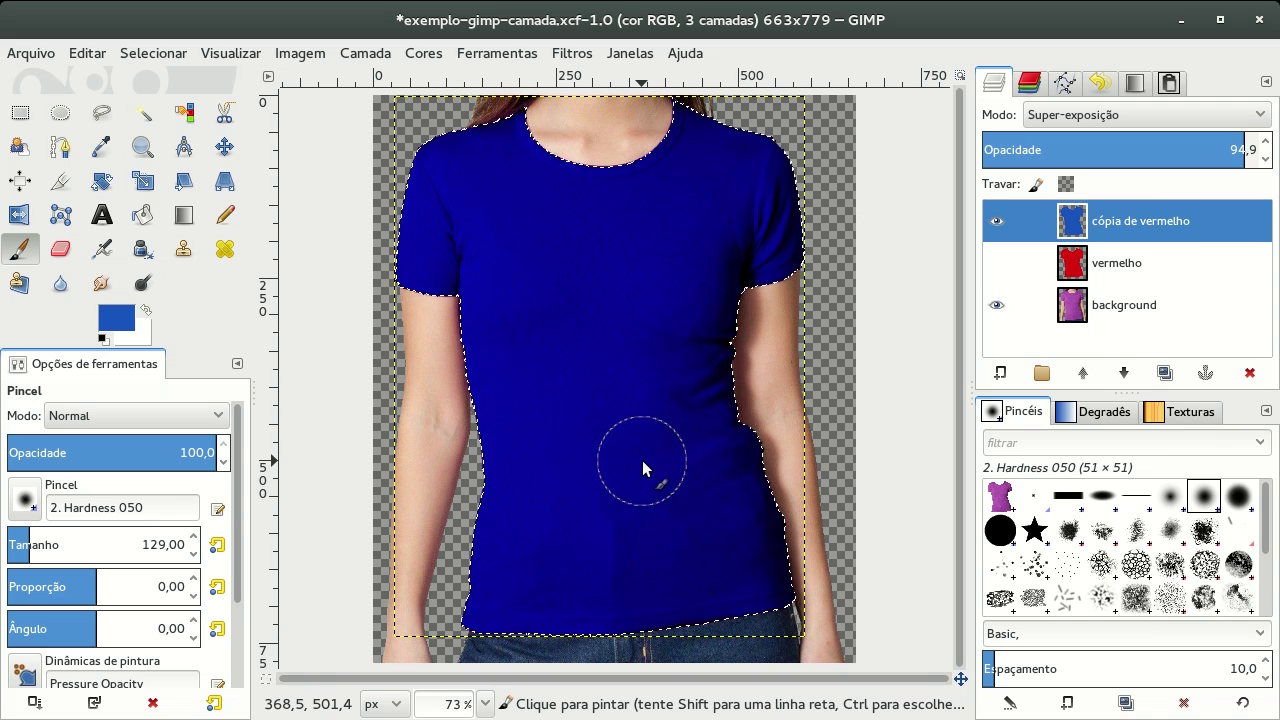